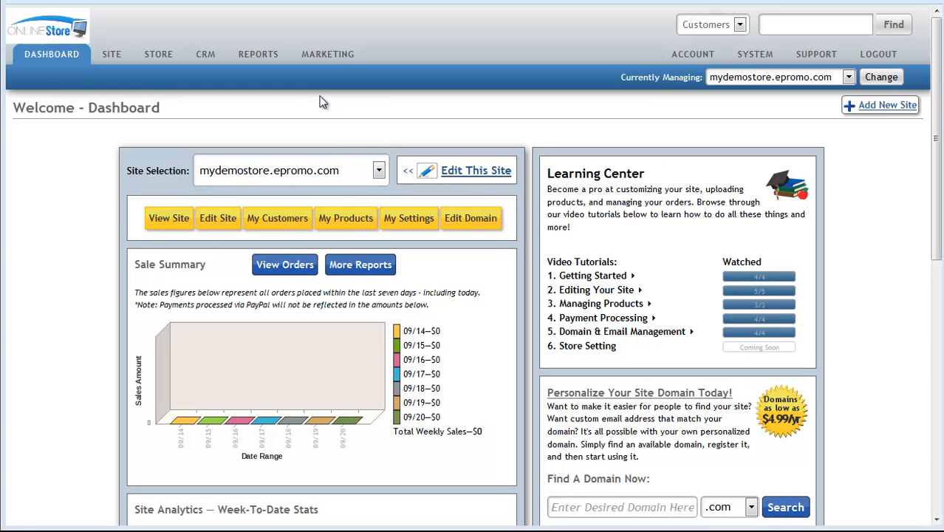
- Open the store's Payment Options settings and expand Site Payment Options, keeping Manage Payment Processors collapsed
left_click(397, 222)
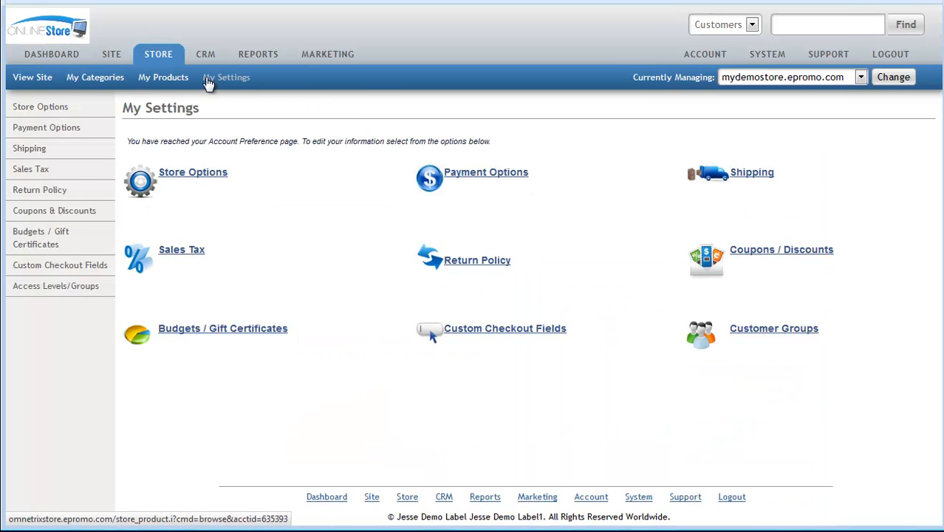
left_click(479, 174)
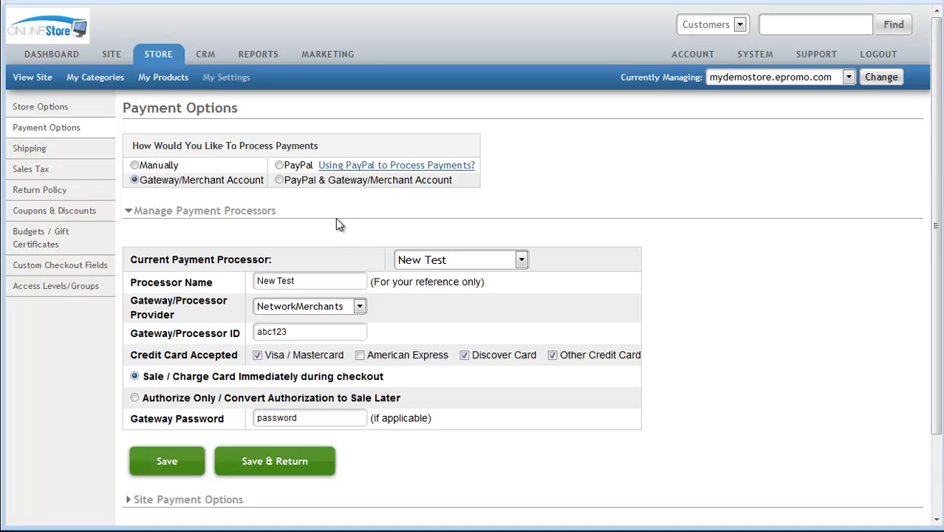
left_click(212, 215)
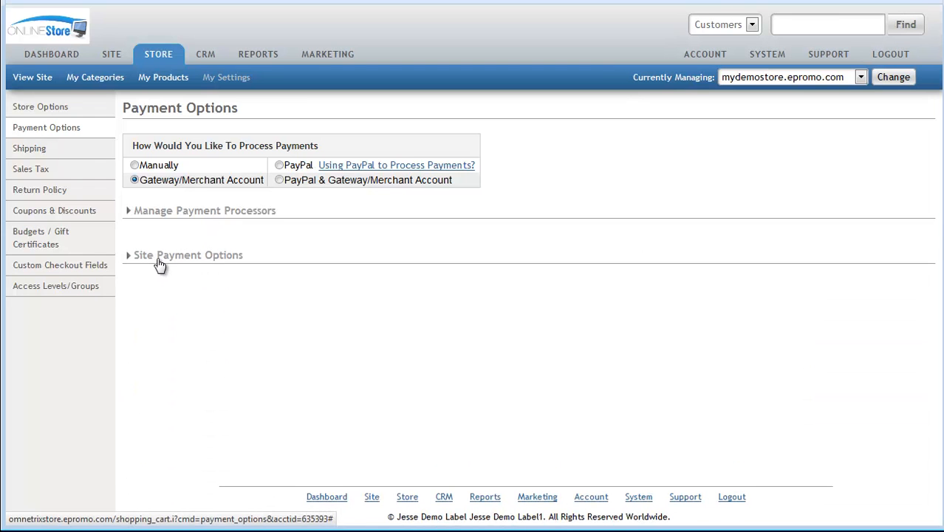
left_click(224, 263)
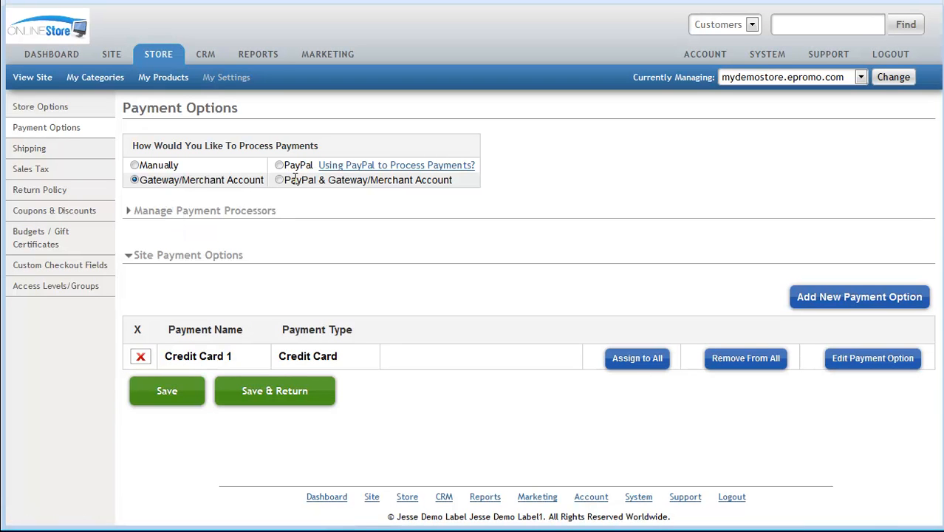
left_click(231, 213)
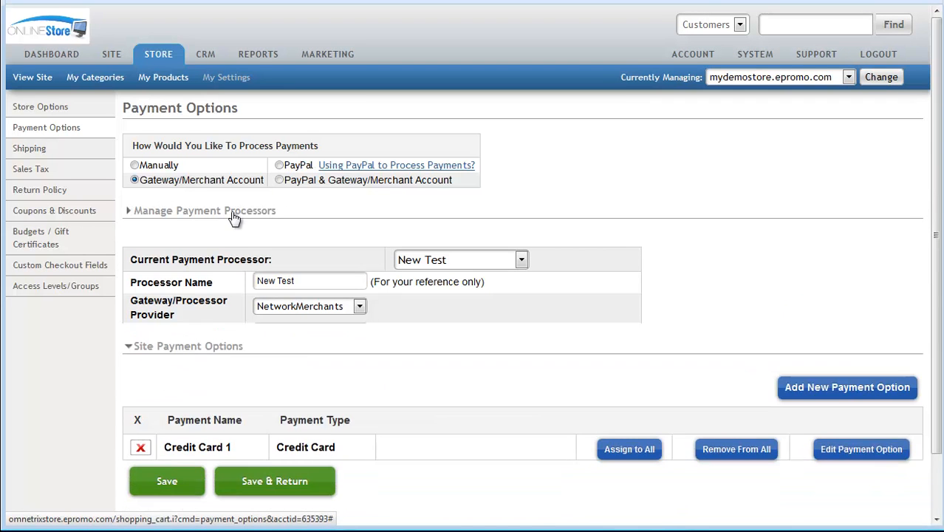
left_click_drag(167, 357, 355, 359)
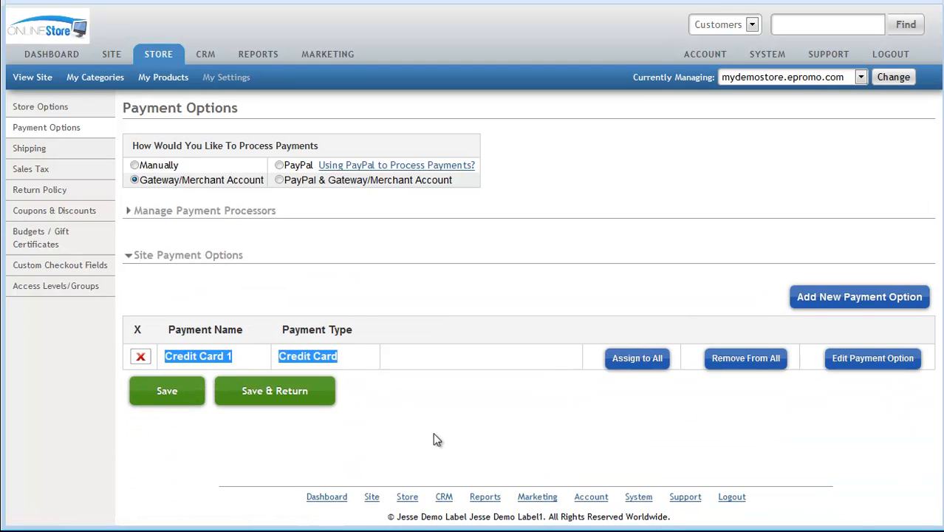
left_click(244, 470)
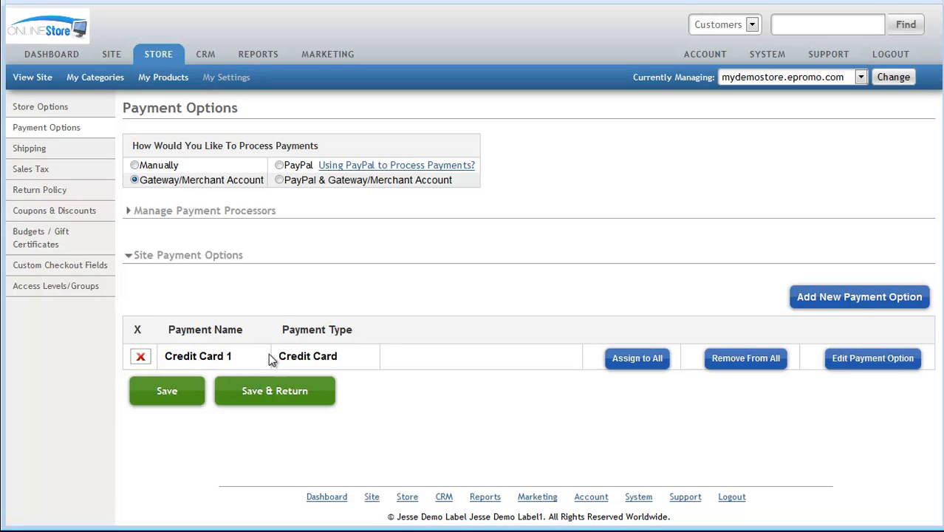
- Start a new payment option with the payment type Net Terms and the name "Invoice Later"
left_click(834, 298)
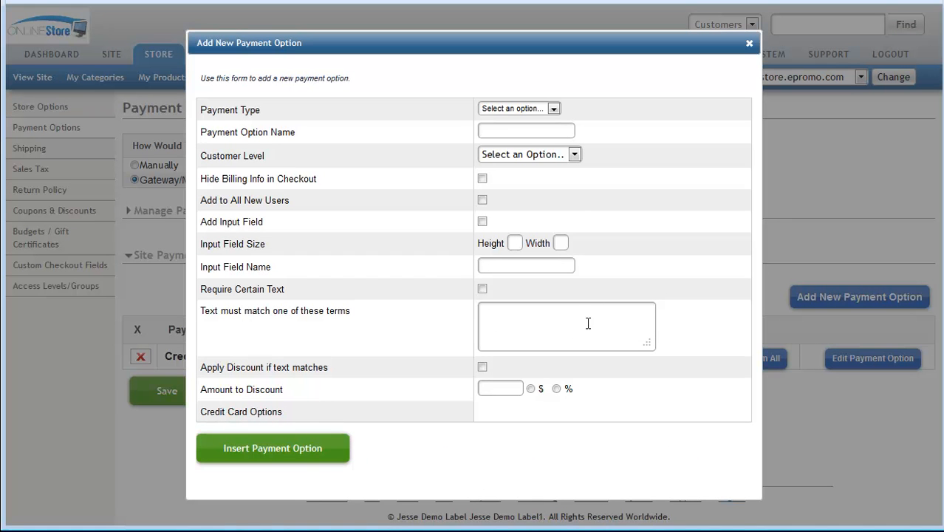
left_click(555, 109)
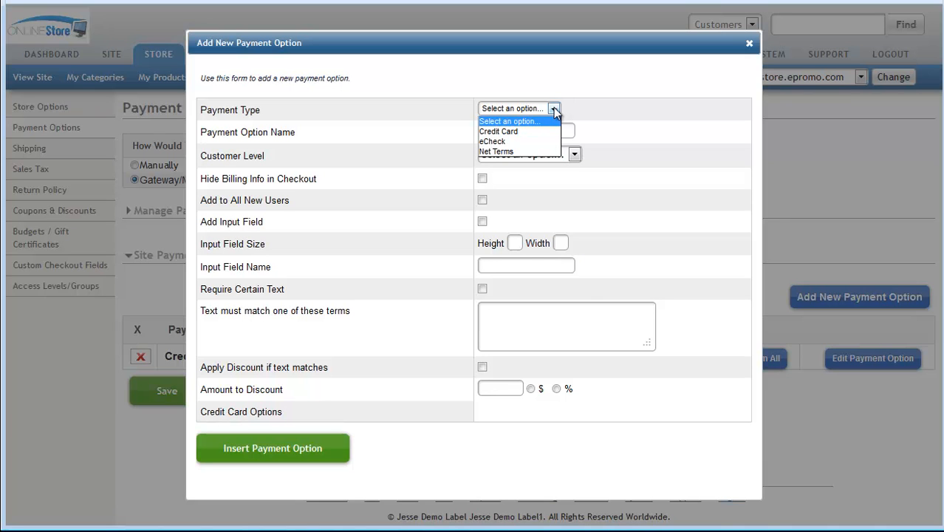
left_click(512, 151)
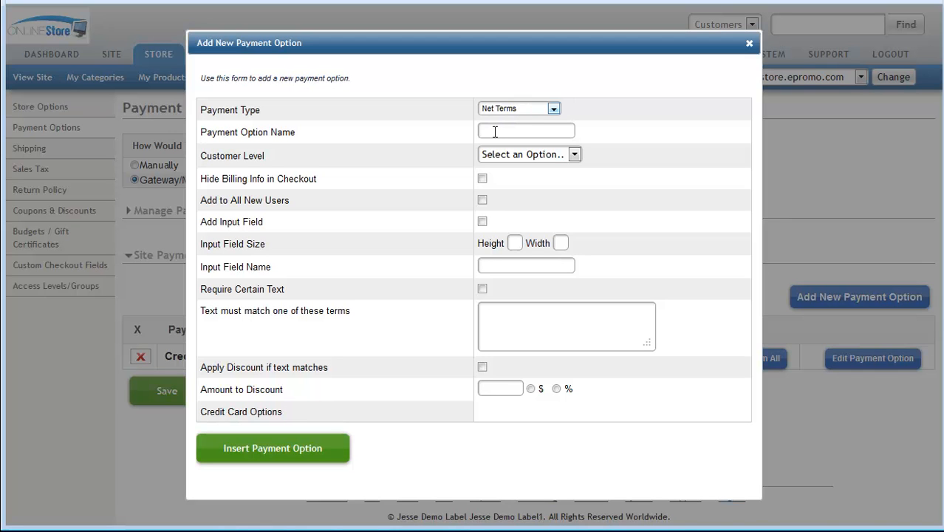
left_click(495, 132)
key("BackSpace")
type("Invoice Later")
left_click_drag(542, 133, 479, 131)
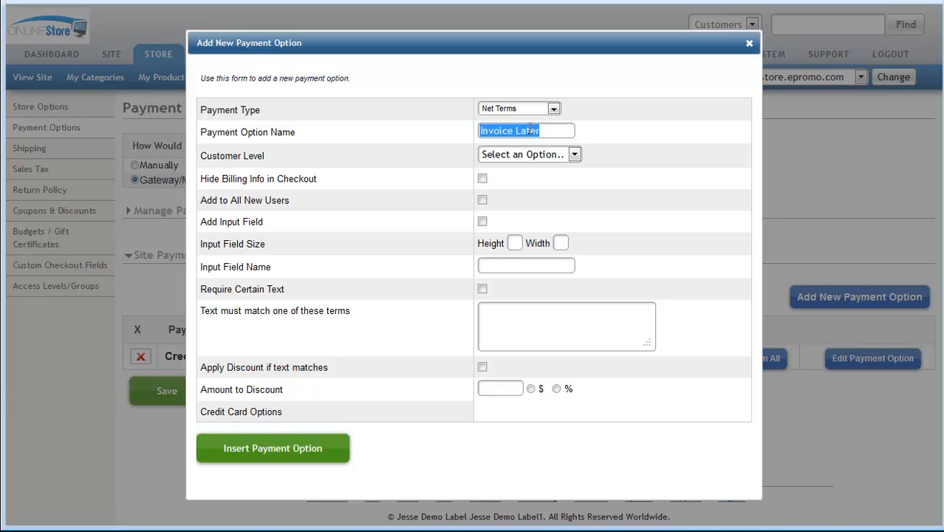
- Try the Customer Level, Hide Billing Info in Checkout and Add to All New Users options for the new payment option
left_click(573, 155)
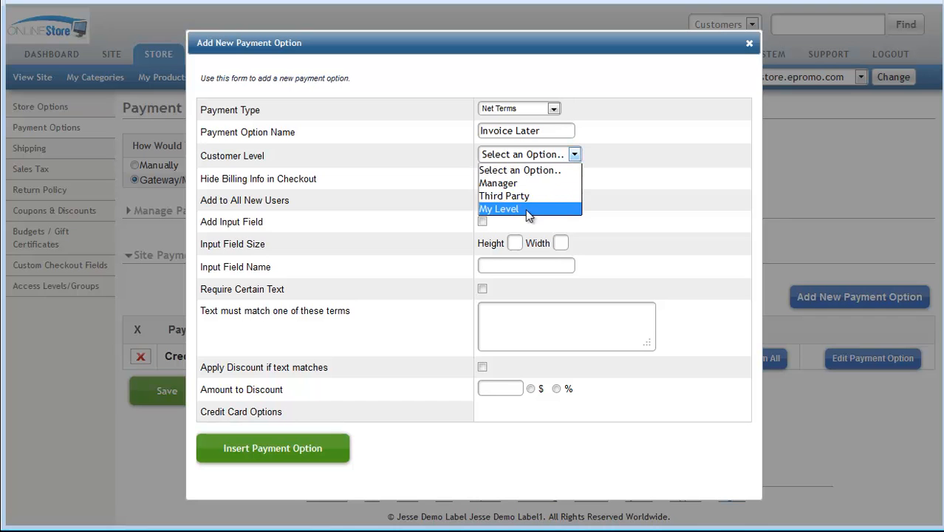
left_click(507, 174)
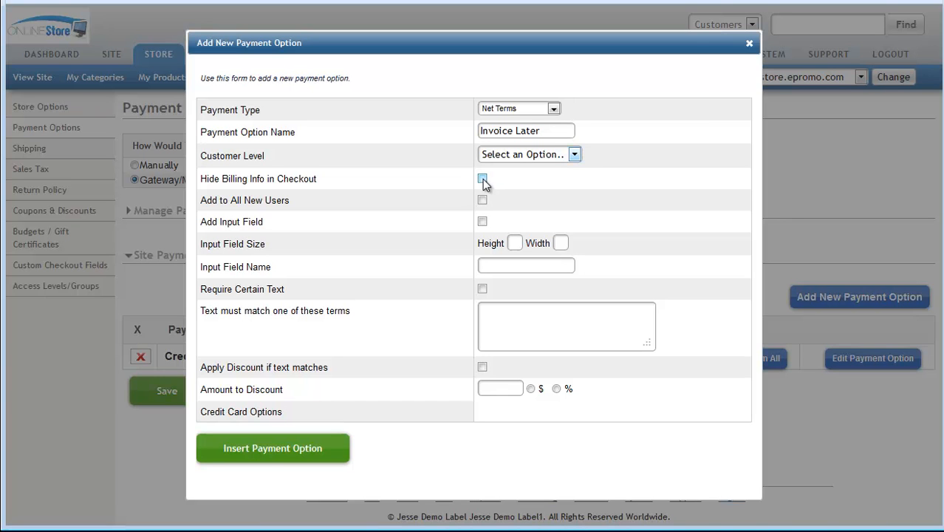
left_click(482, 180)
left_click(481, 200)
left_click(481, 200)
left_click(484, 204)
- Add an input field named "Birthday" with height 5 and width 10 to the new payment option
left_click(483, 222)
left_click(538, 266)
type("Birthday")
left_click(515, 243)
type("5")
left_click(559, 243)
type("10")
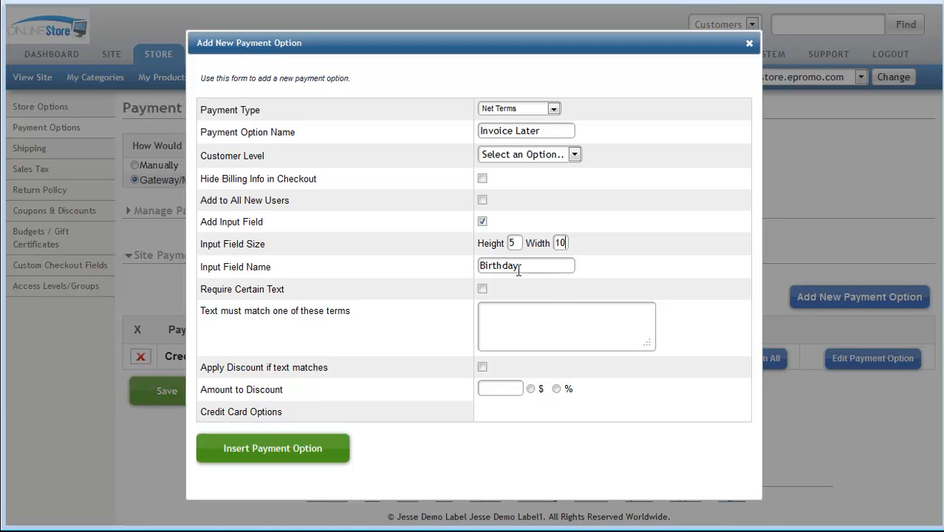
- Turn off the added input field and clear its height, width and name
left_click(483, 221)
double_click(511, 243)
key("BackSpace")
key("Tab")
key("BackSpace")
key("Tab")
key("BackSpace")
- Require certain text for the payment option and enter a password as the term the text must match
left_click(509, 321)
type("password")
left_click(483, 288)
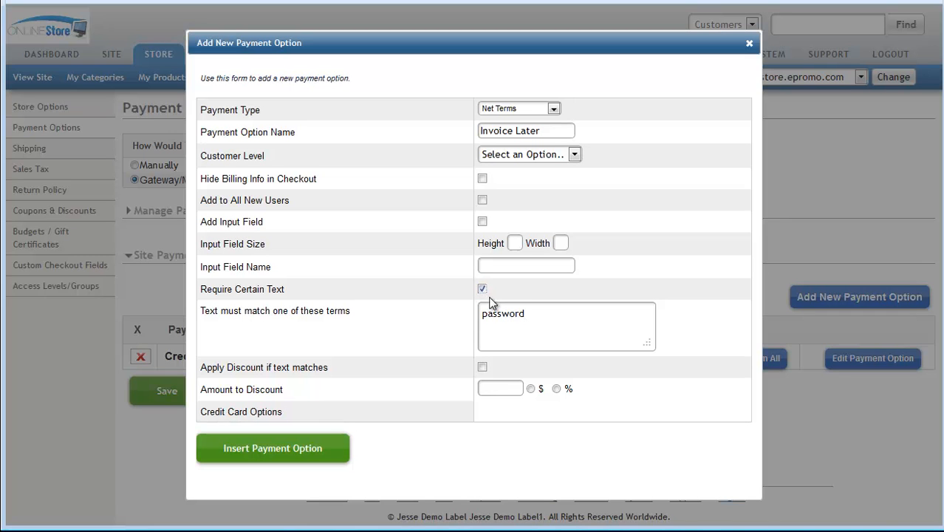
- Try the text-match discount option, turn off the required text and clear its matching term
left_click(483, 368)
left_click(483, 367)
left_click(482, 288)
left_click_drag(531, 314, 442, 311)
key("BackSpace")
key("shift+Tab")
key("shift+Tab")
- Insert the Invoice Later payment option and collapse Manage Payment Processors to show the site's payment options
left_click(294, 446)
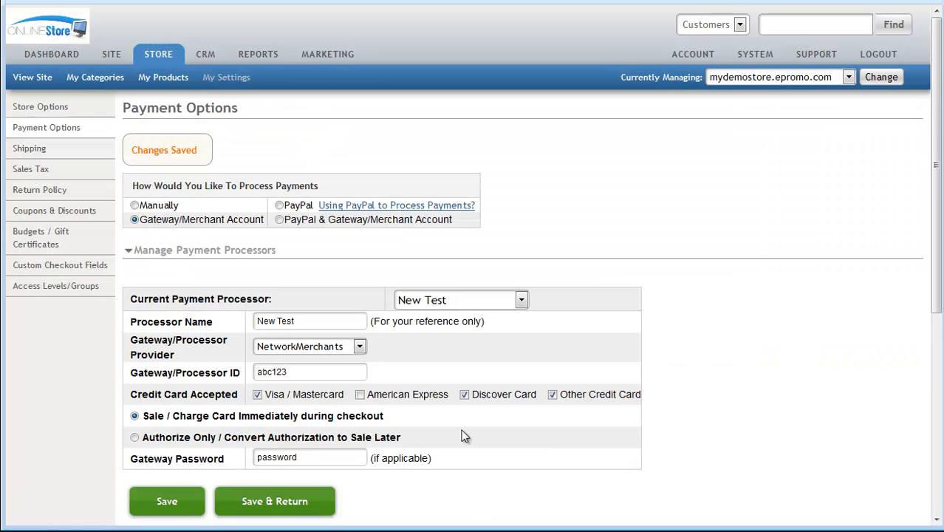
scroll(453, 433, "down", 3)
scroll(381, 434, "down", 4)
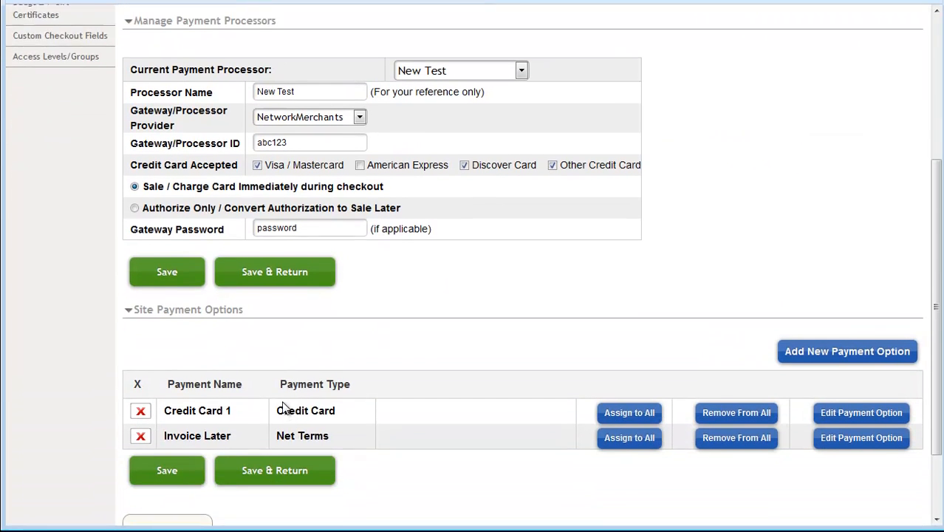
scroll(251, 355, "up", 3)
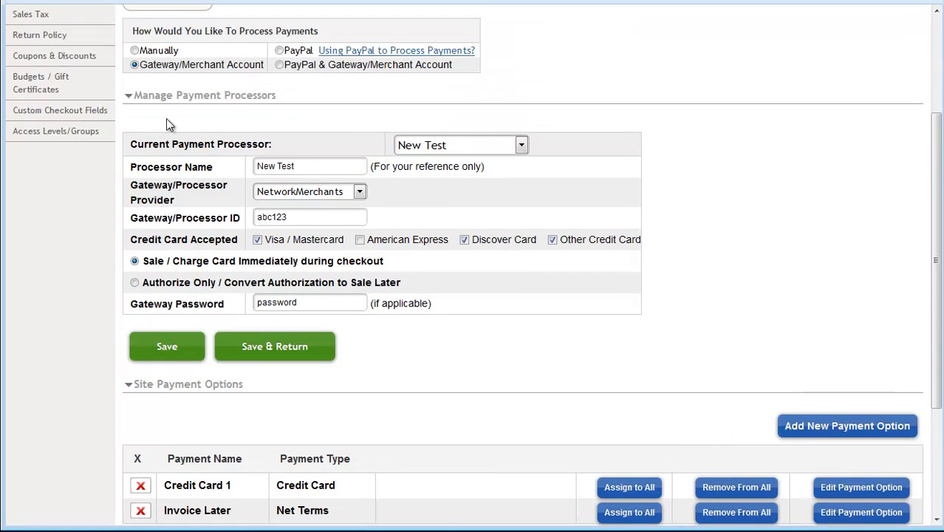
left_click(159, 153)
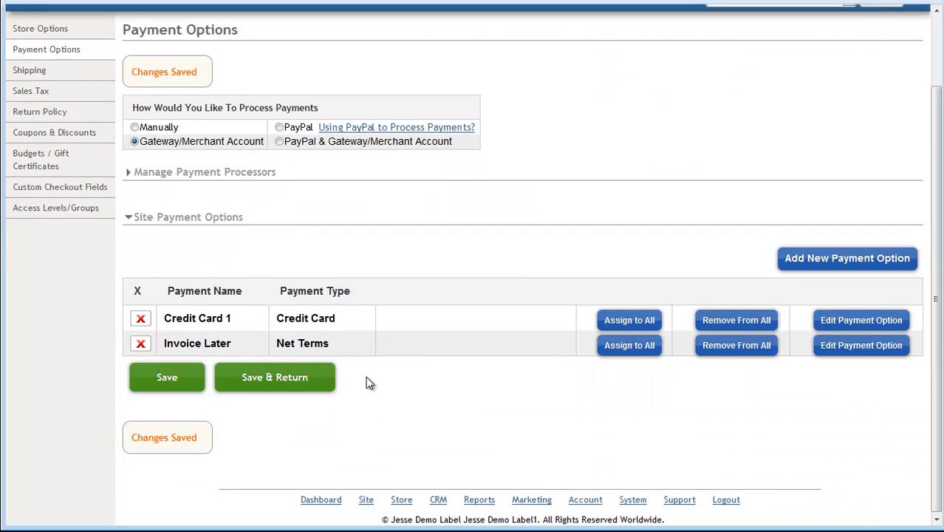
scroll(366, 376, "up", 2)
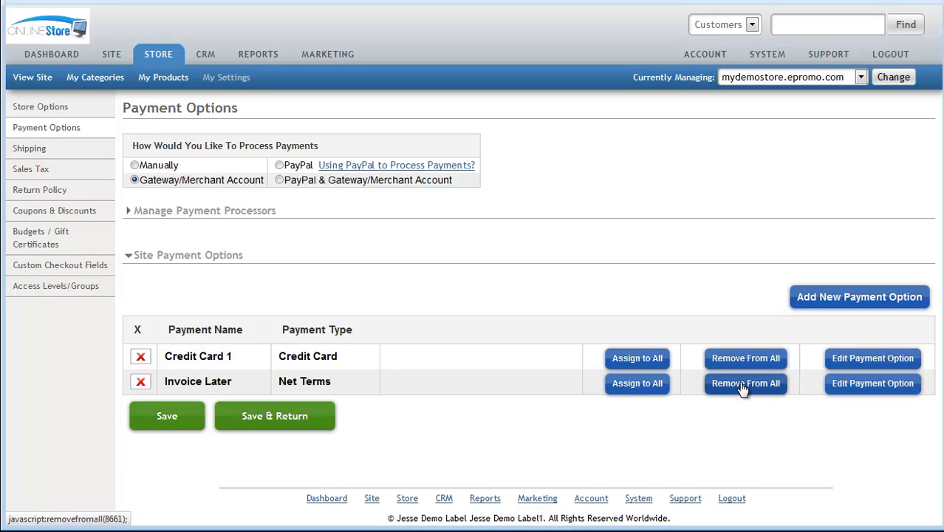
- Try to assign the Invoice Later payment option to all customers
left_click(639, 383)
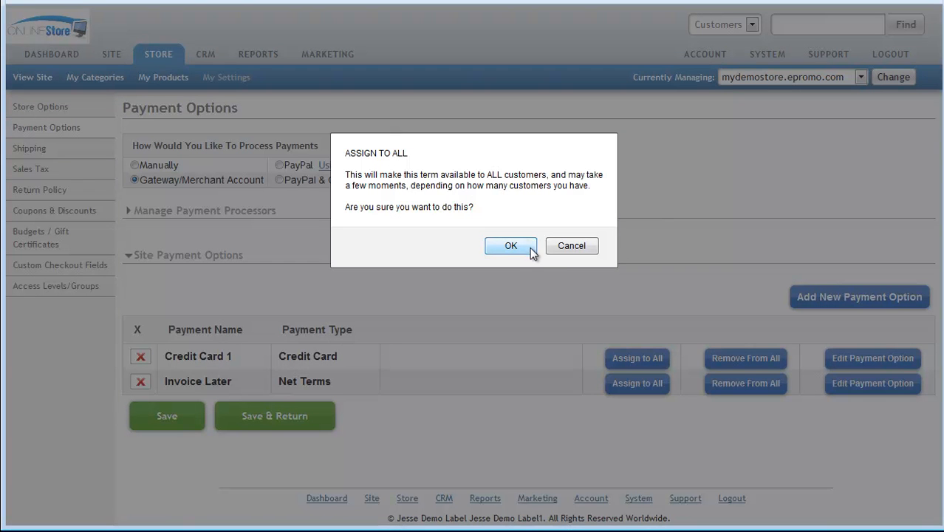
left_click(569, 248)
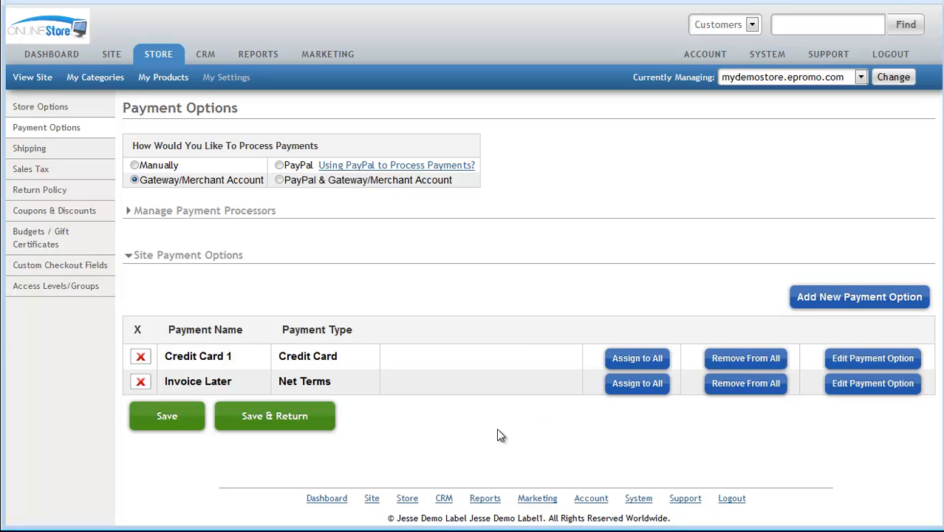
- Open the Credit Card 1 payment option for editing, update it and collapse Manage Payment Processors
left_click(884, 361)
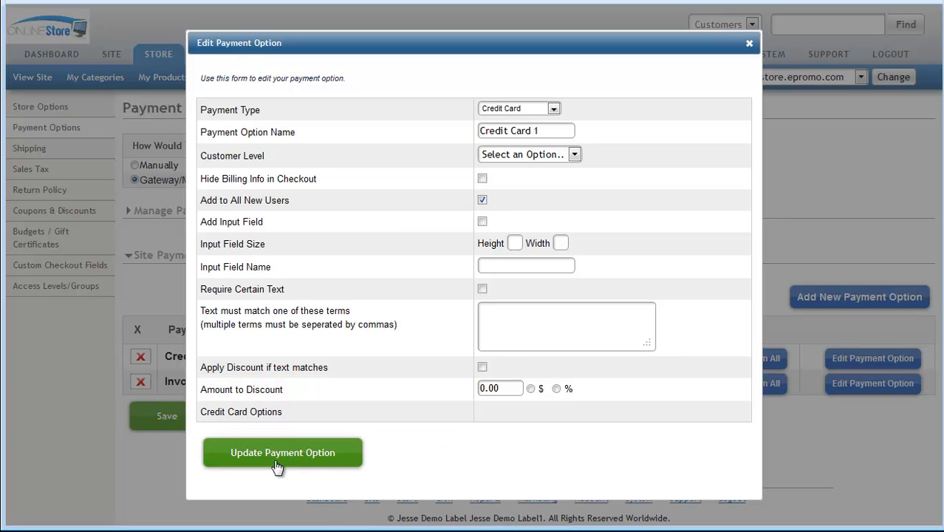
left_click(327, 457)
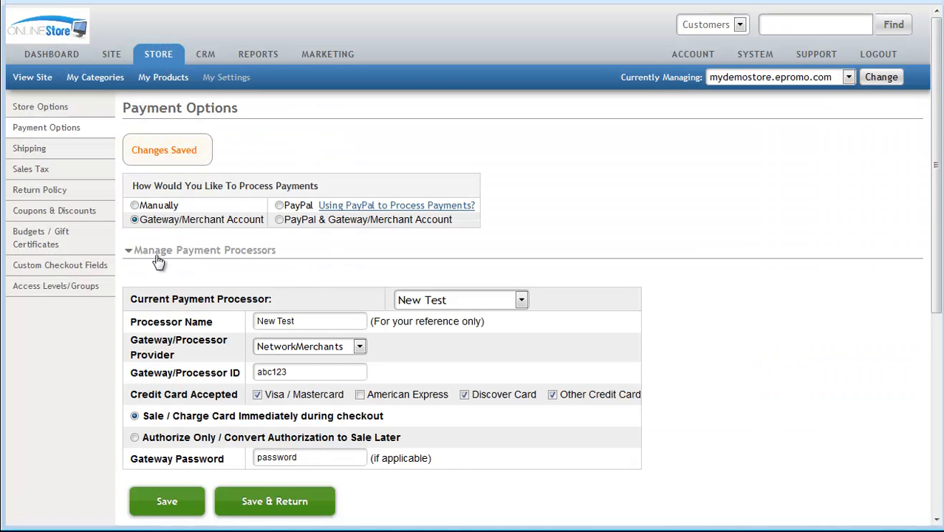
left_click(154, 255)
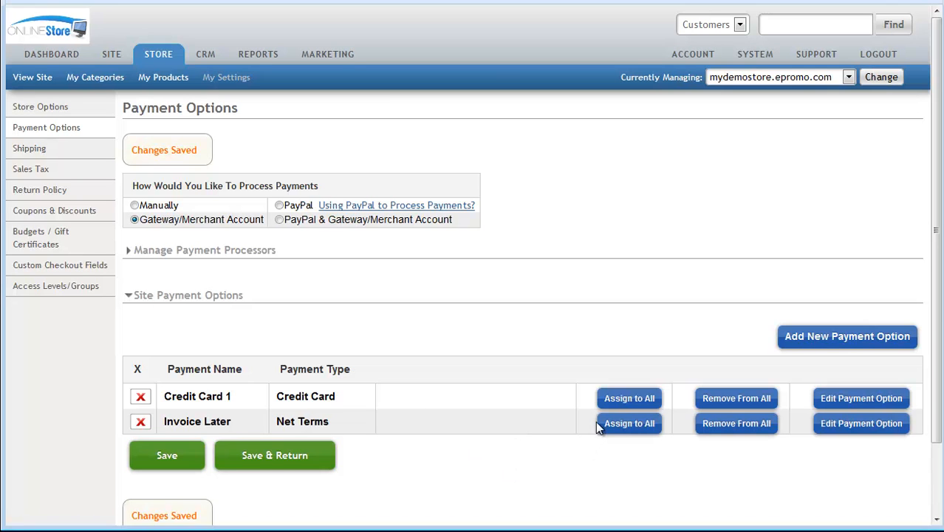
- Assign the Credit Card 1 payment option to all customers and collapse Manage Payment Processors
scroll(623, 400, "down", 1)
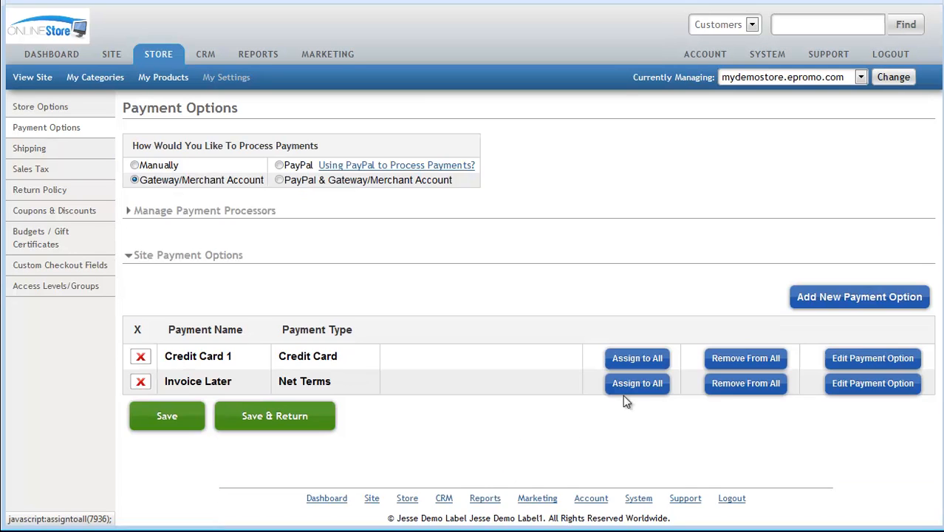
left_click(625, 356)
left_click(507, 247)
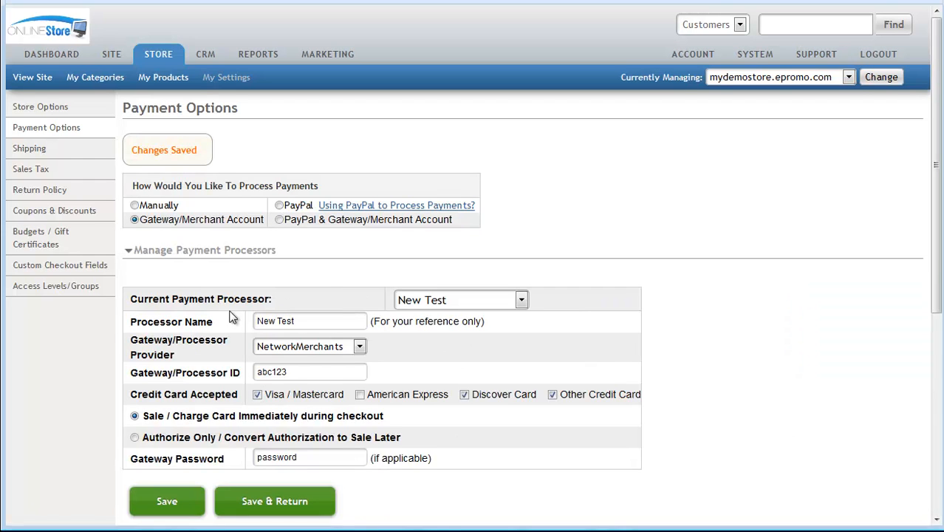
left_click(205, 251)
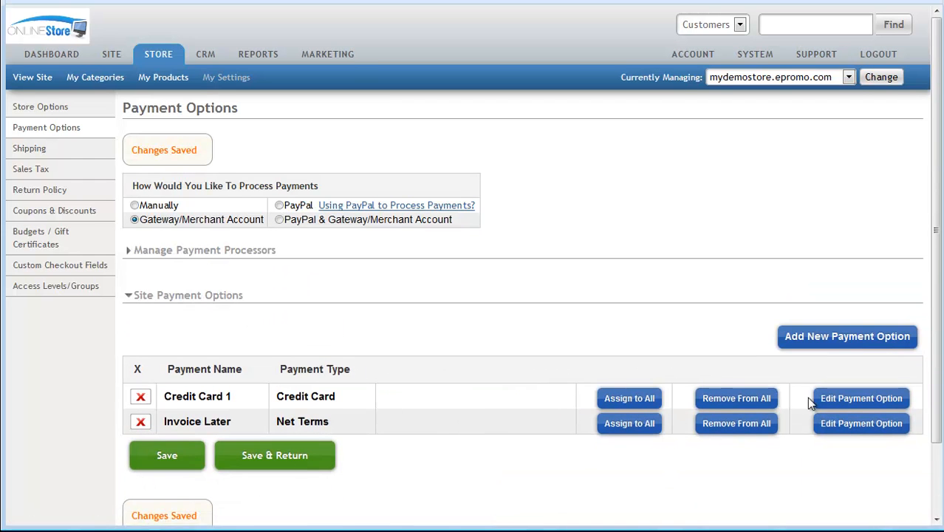
- Check the Add to All New Users setting of the Credit Card 1 payment option and close its form
left_click(849, 400)
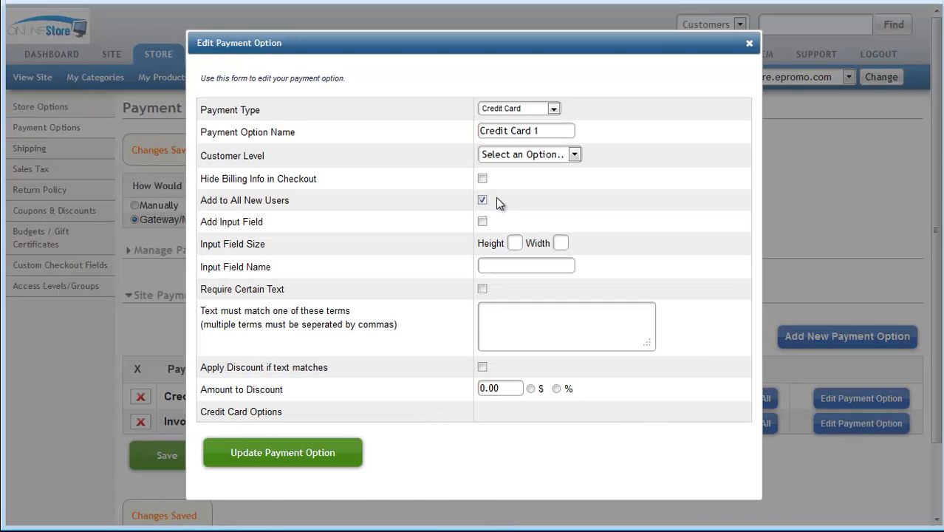
left_click(749, 46)
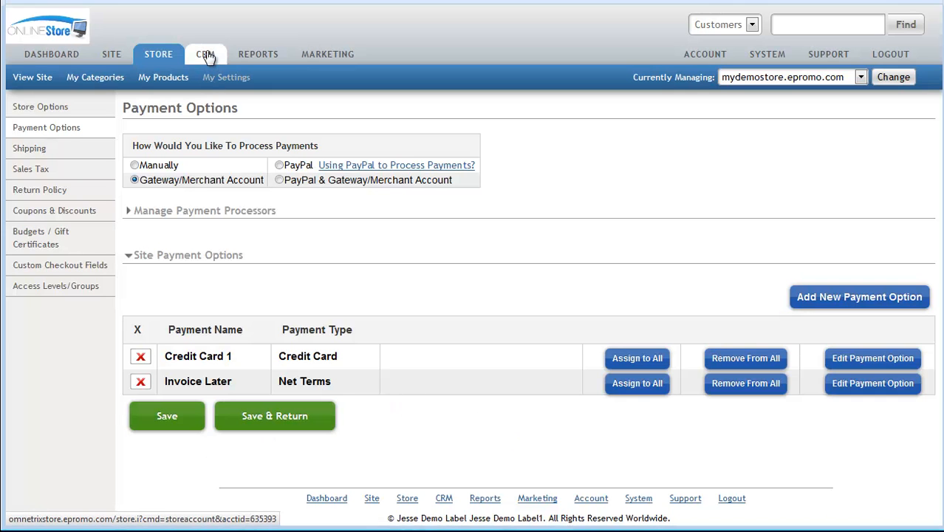
- Open the info of the first customer in the CRM customer list for editing and show the Terms setting
left_click(170, 429)
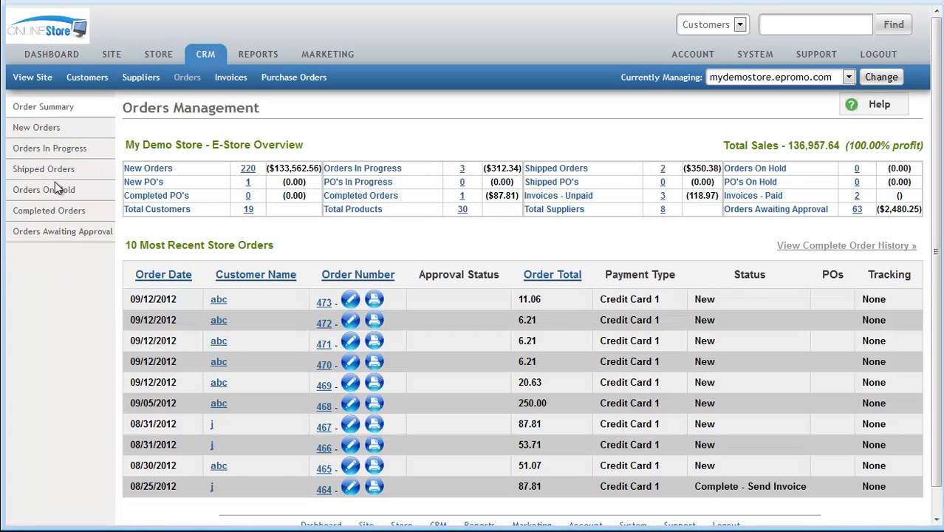
left_click(89, 77)
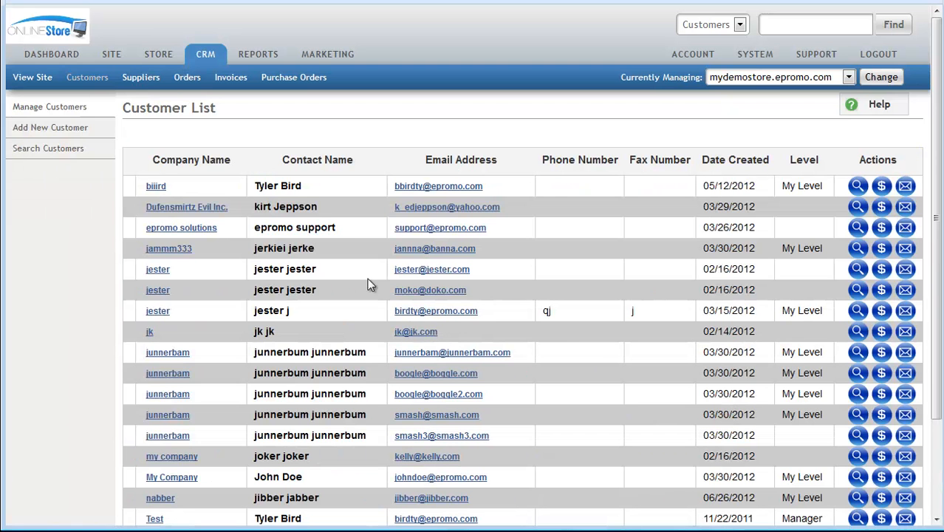
left_click(858, 187)
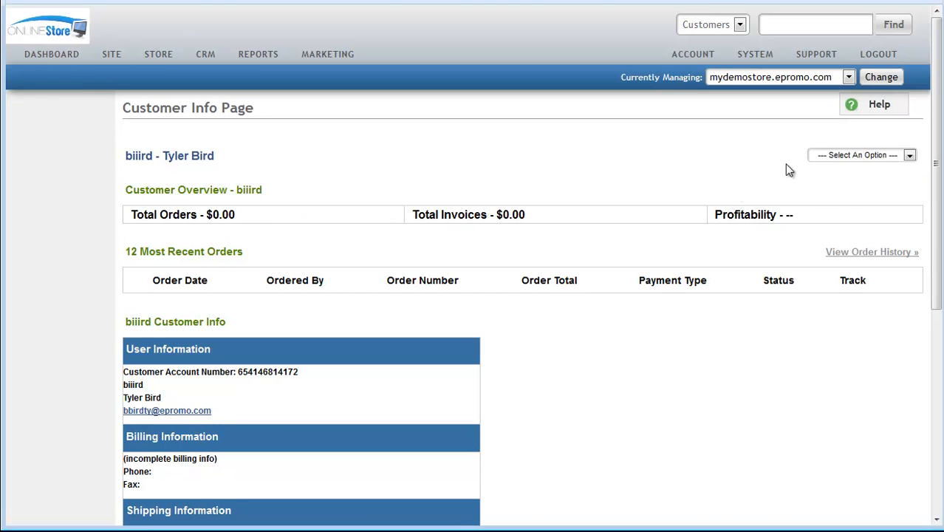
left_click(824, 157)
left_click(832, 175)
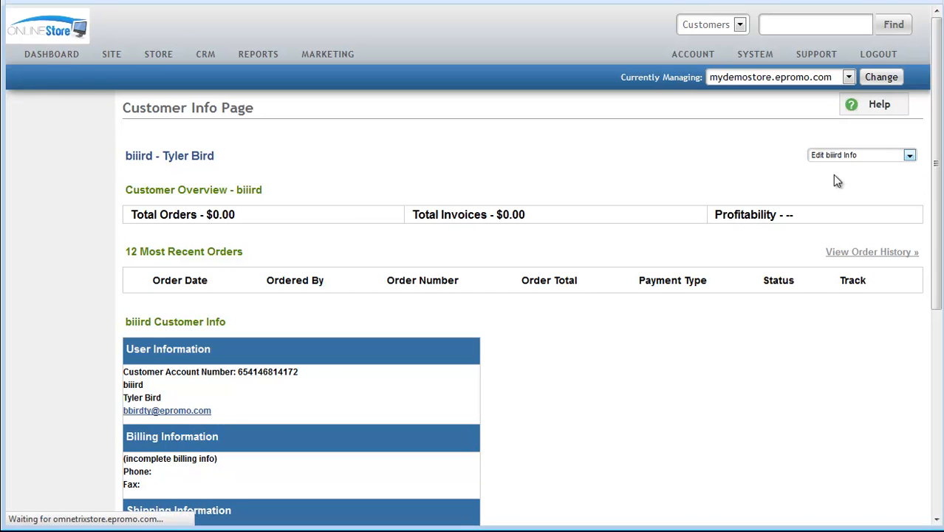
scroll(653, 407, "down", 2)
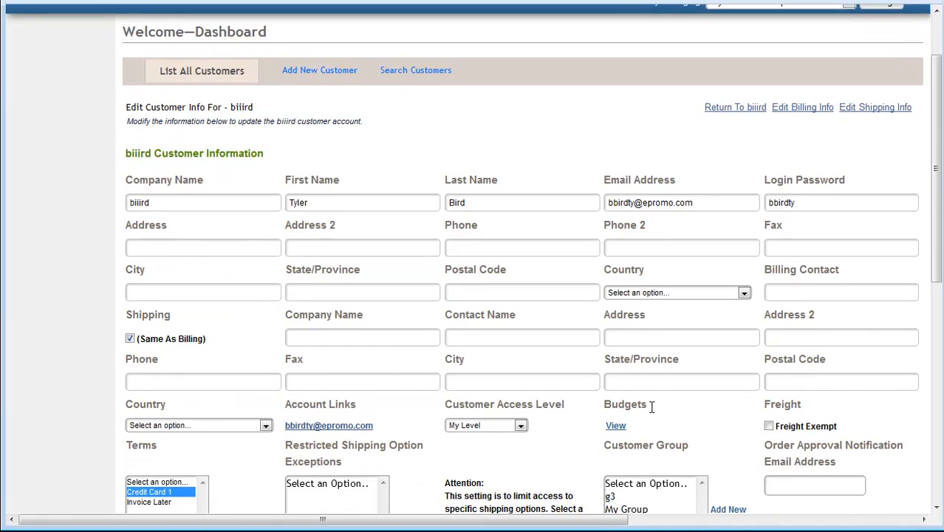
- Try Invoice Later alone and Credit Card 1 alone as the customer's Terms selection
scroll(652, 407, "down", 2)
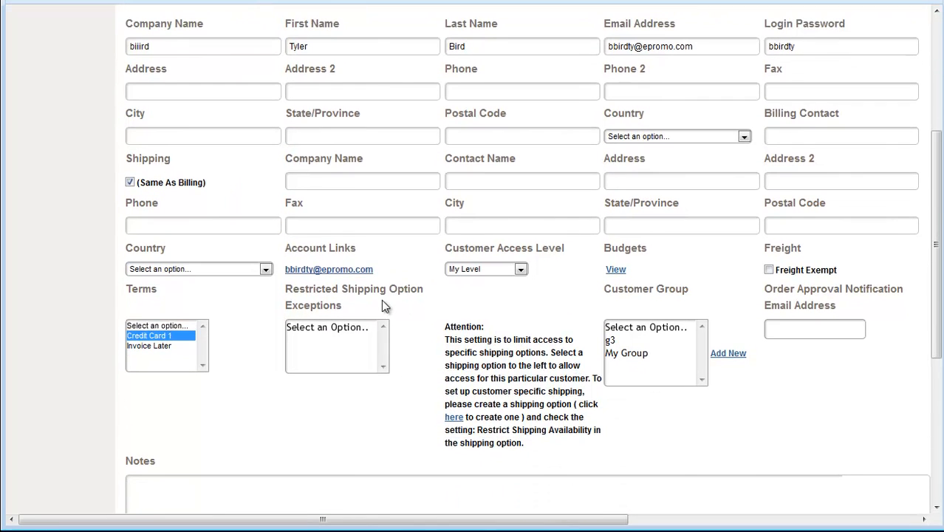
double_click(135, 289)
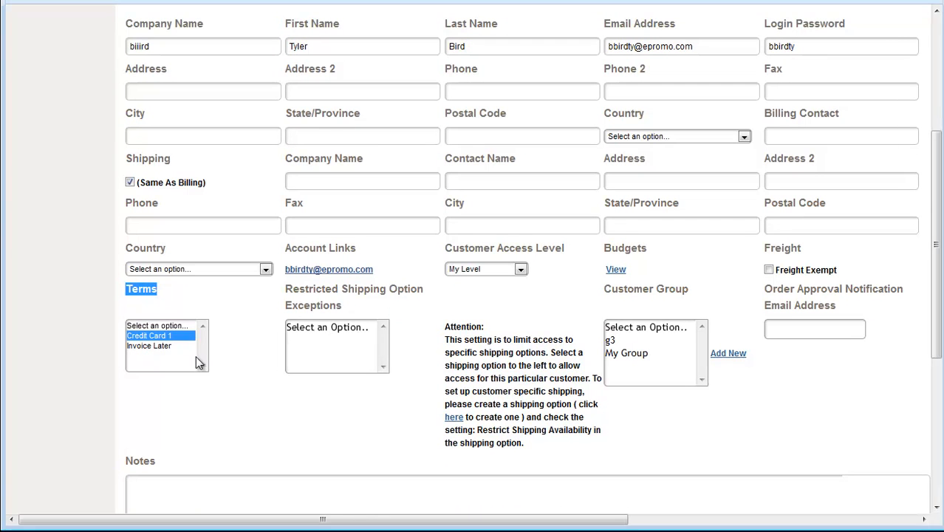
left_click(169, 345)
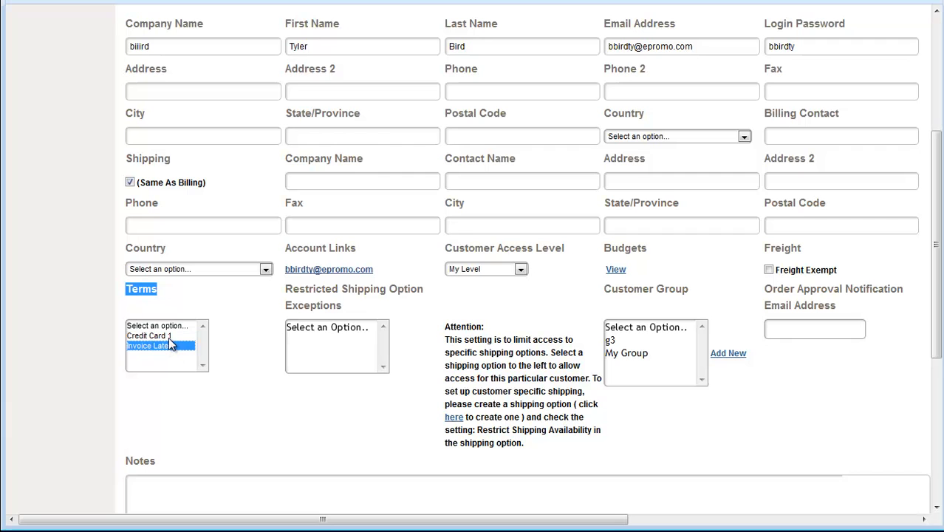
left_click(169, 337)
left_click(170, 345)
left_click(170, 337)
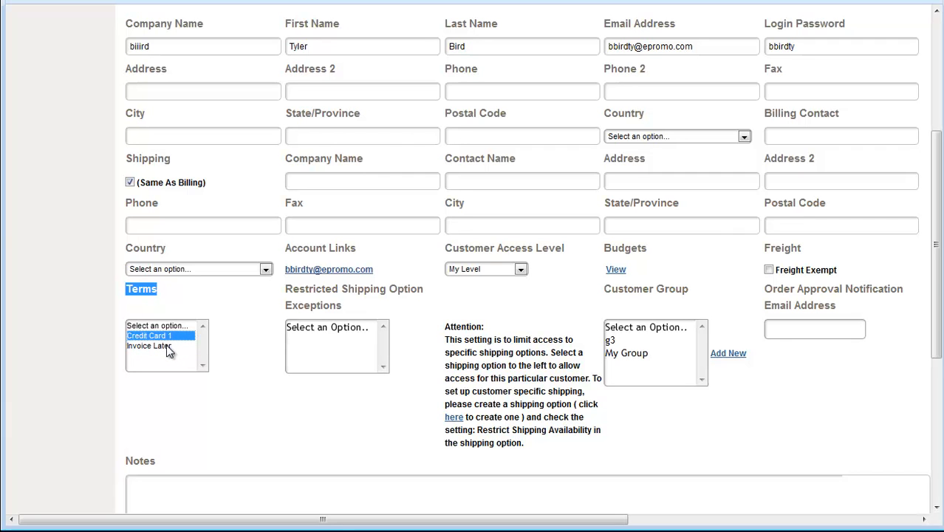
- Select both Credit Card 1 and Invoice Later as the customer's Terms and update the customer account
left_click(166, 345, "ctrl")
left_click(157, 327)
left_click(157, 338)
left_click(157, 346, "ctrl")
scroll(263, 457, "down", 3)
scroll(266, 451, "down", 5)
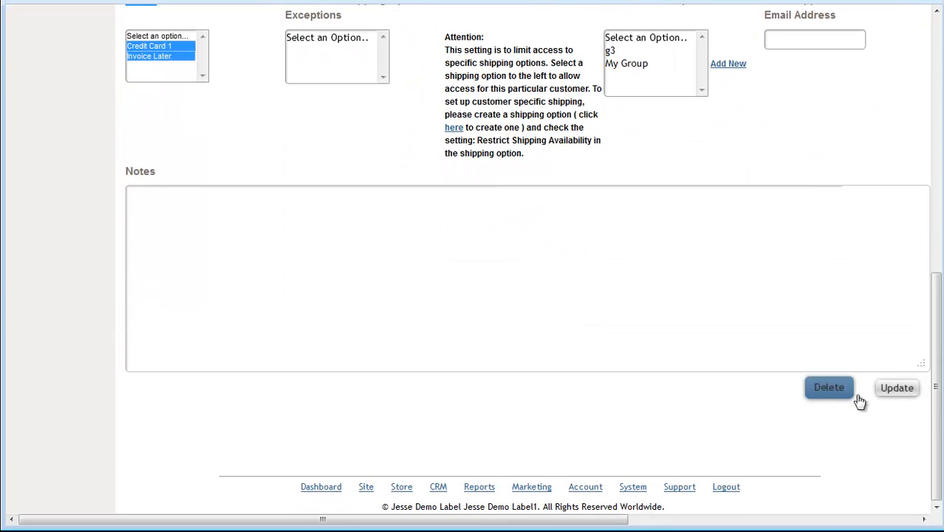
left_click(904, 389)
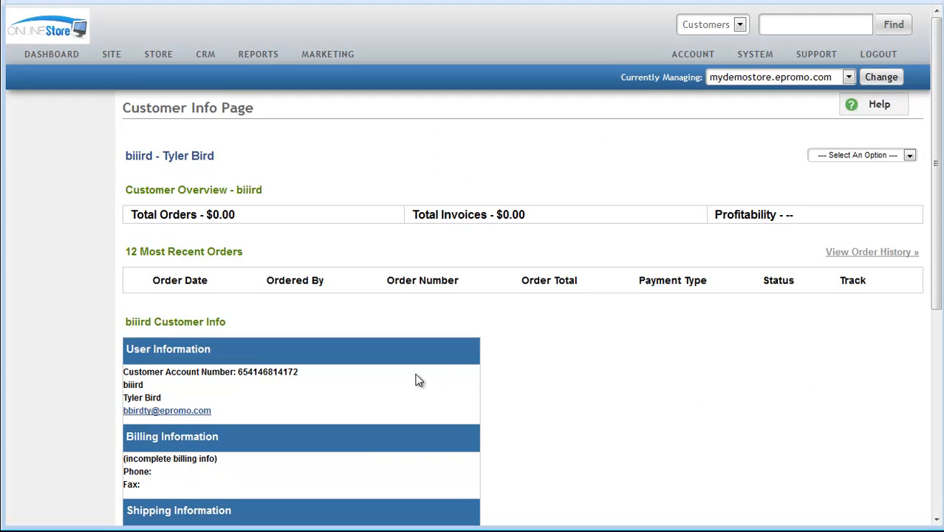
- Open the store's Payment Options settings and show the Site Payment Options list with Manage Payment Processors collapsed
left_click(161, 58)
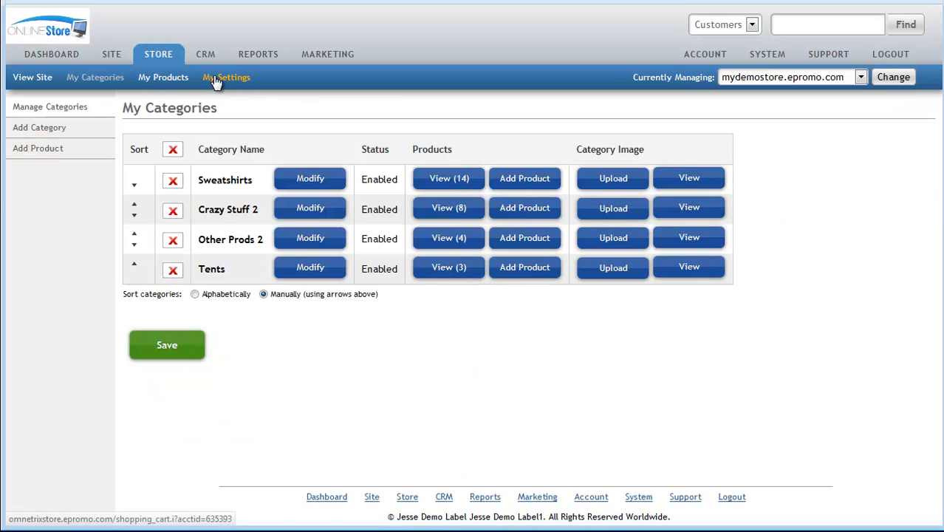
left_click(216, 80)
left_click(469, 174)
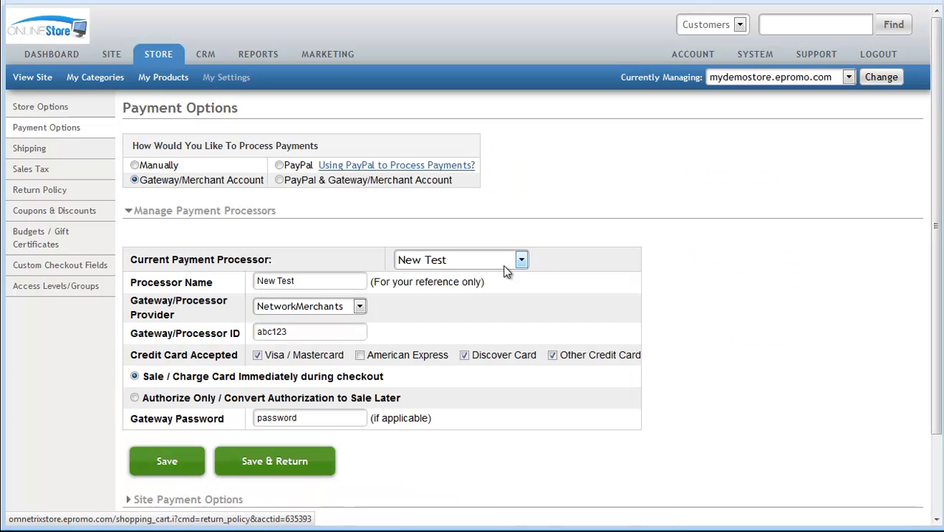
left_click(189, 215)
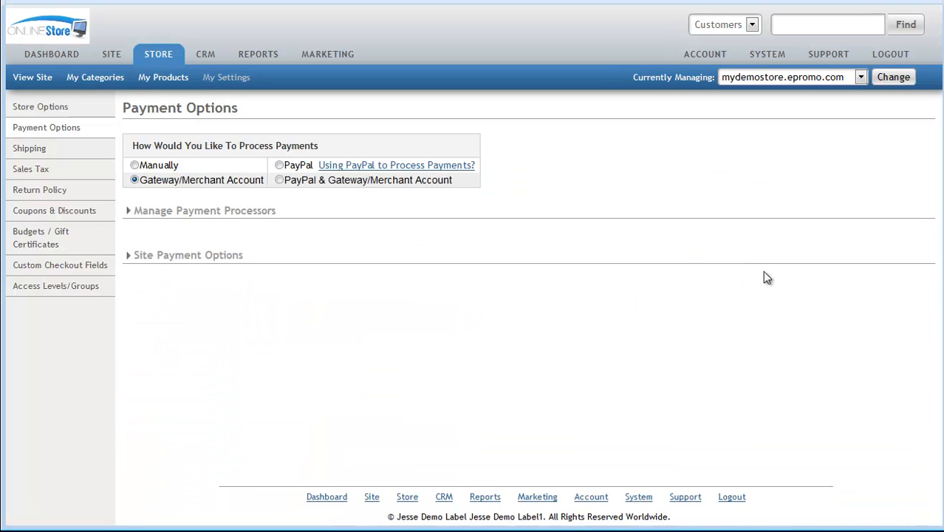
left_click(193, 256)
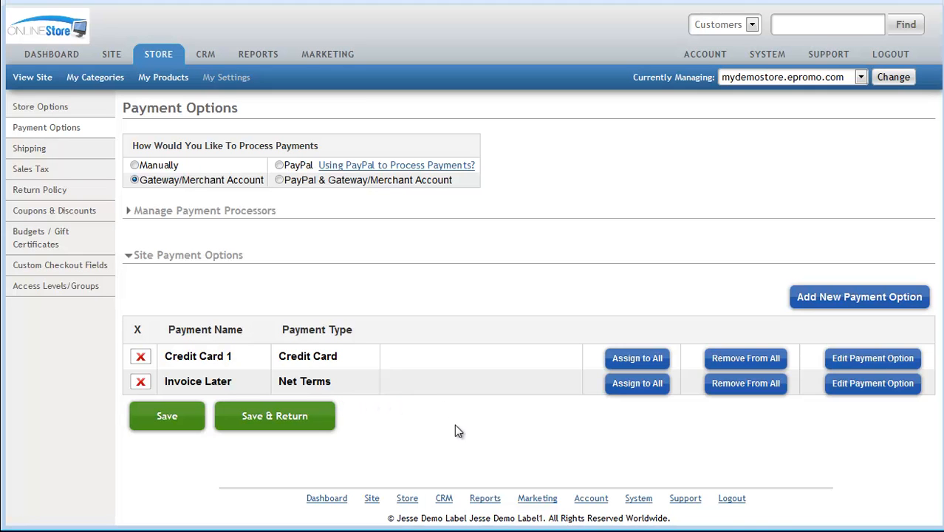
- View the Support page's help options and return to the dashboard
left_click(829, 57)
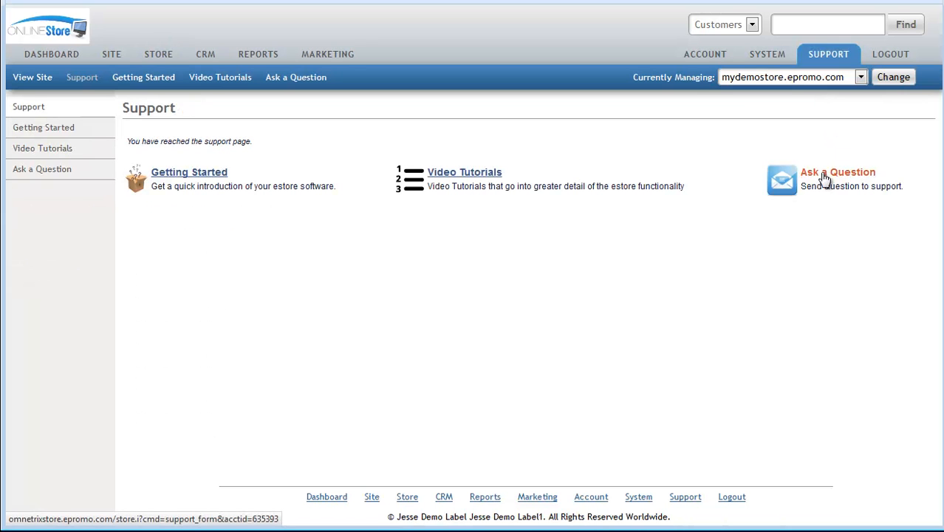
left_click(53, 59)
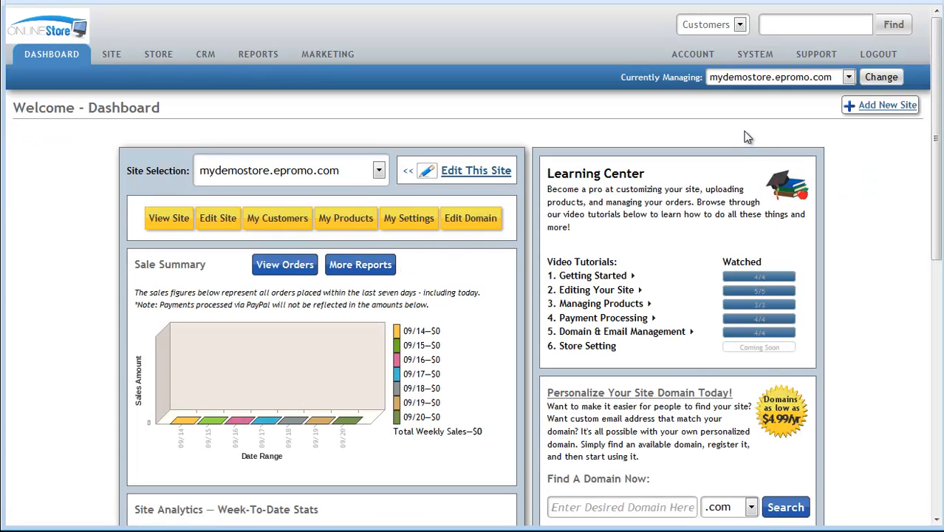
left_click(866, 63)
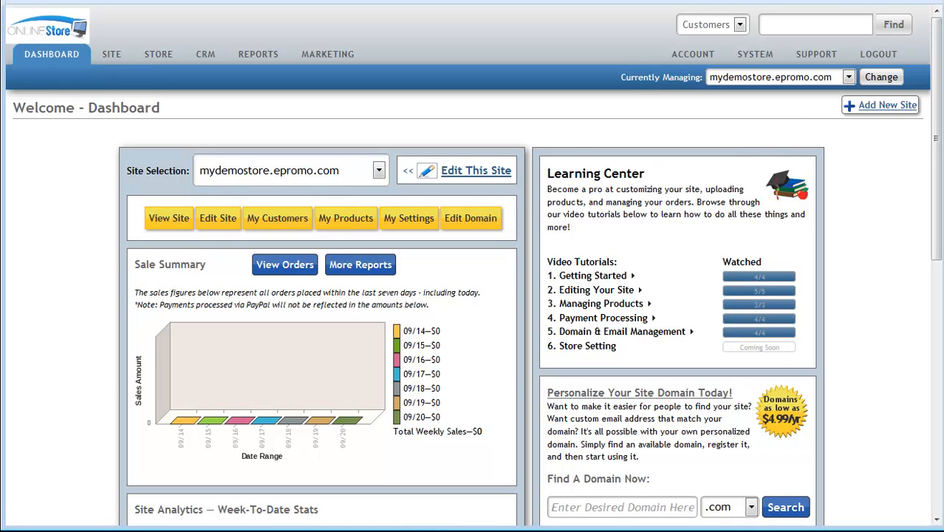